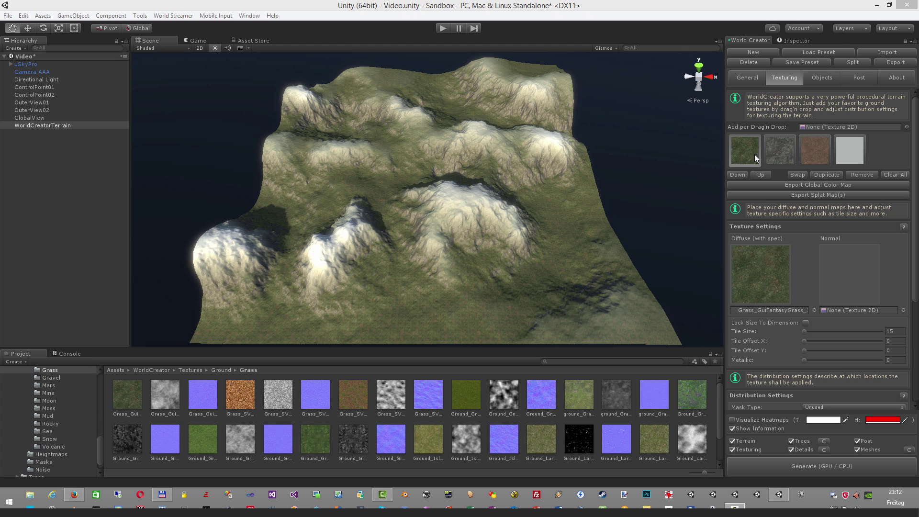
# - Step through the second and snow texture layers, ending back on the grass layer (tile size 15)
pyautogui.click(787, 155)
pyautogui.click(849, 154)
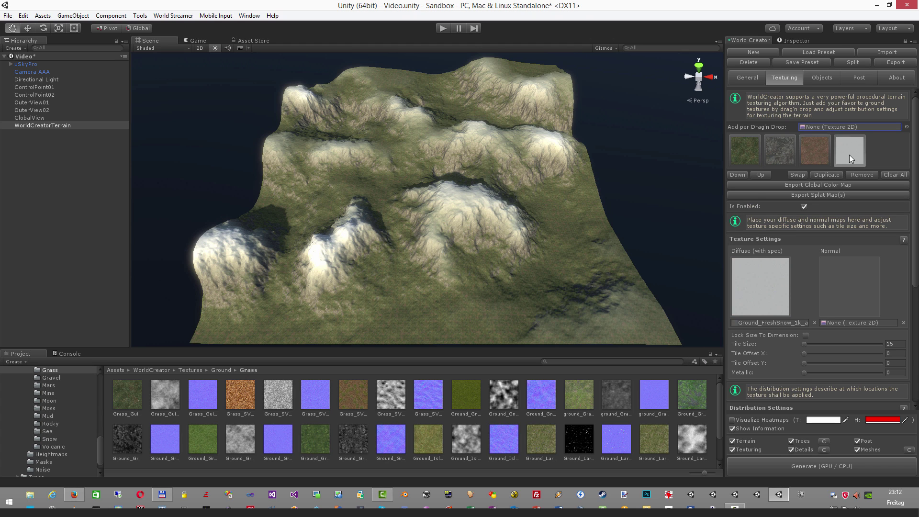
pyautogui.click(756, 156)
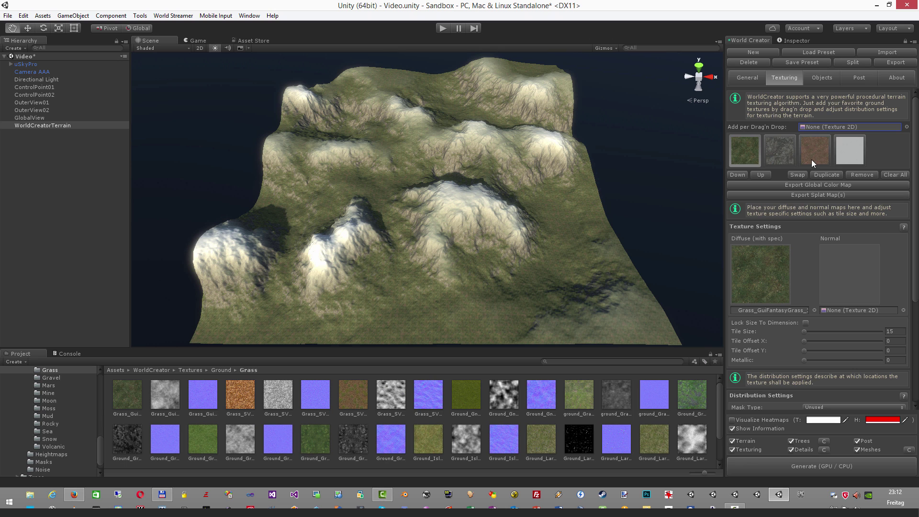
# - Under General > Material Settings, choose ReliefTerrainPack and accept the RTP notification
pyautogui.click(752, 79)
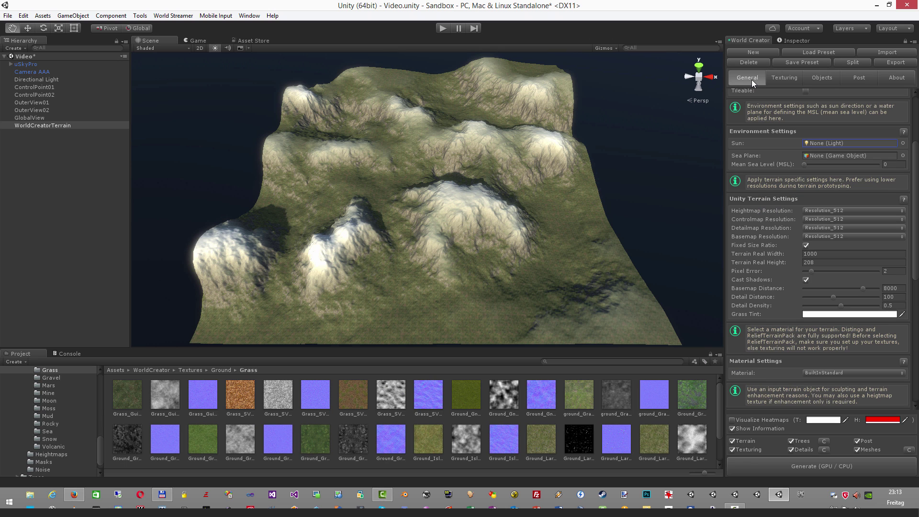
pyautogui.scroll(-3, 806, 243)
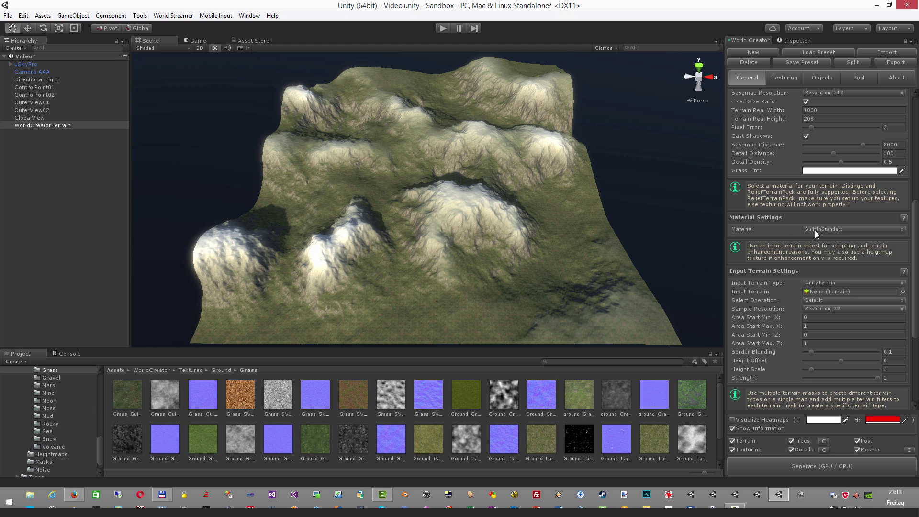
pyautogui.click(815, 229)
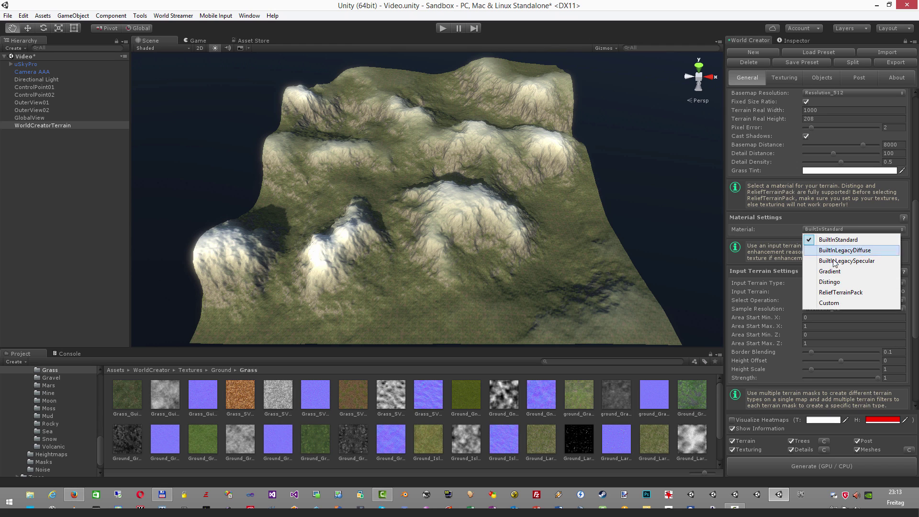
pyautogui.click(831, 293)
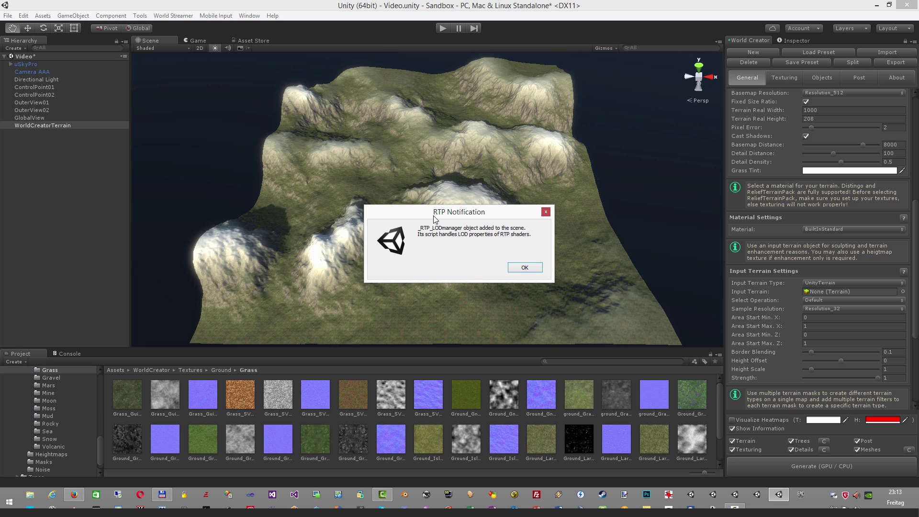
pyautogui.click(526, 268)
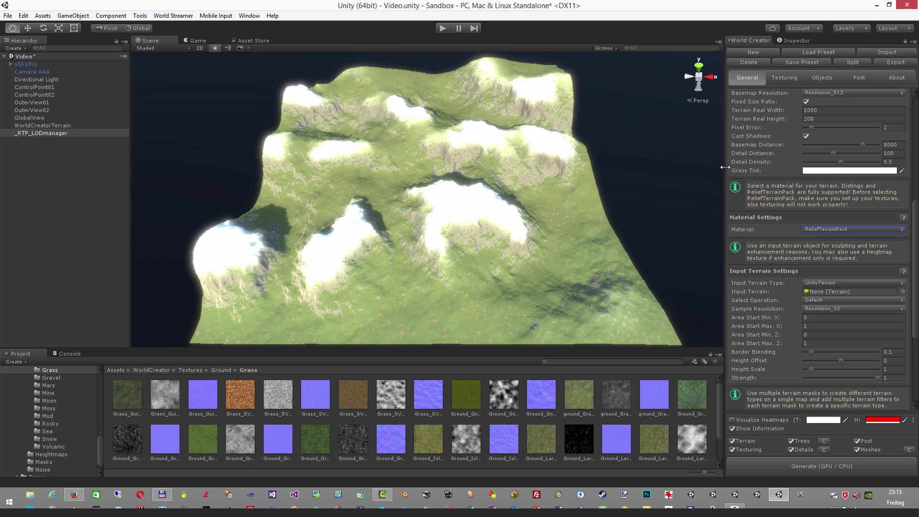
# - Show the Inspector, widen the panel, and select WorldCreatorTerrain in the Hierarchy
pyautogui.click(793, 42)
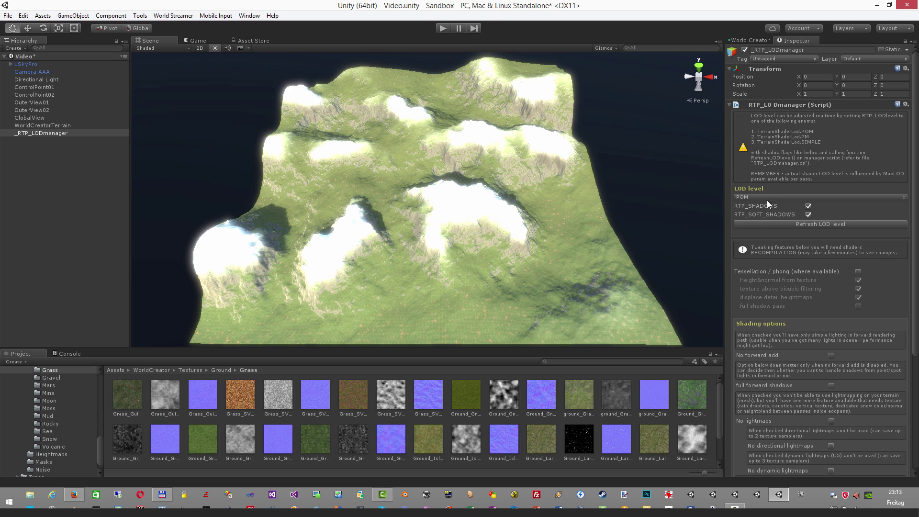
pyautogui.moveTo(726, 212); pyautogui.dragTo(707, 213)
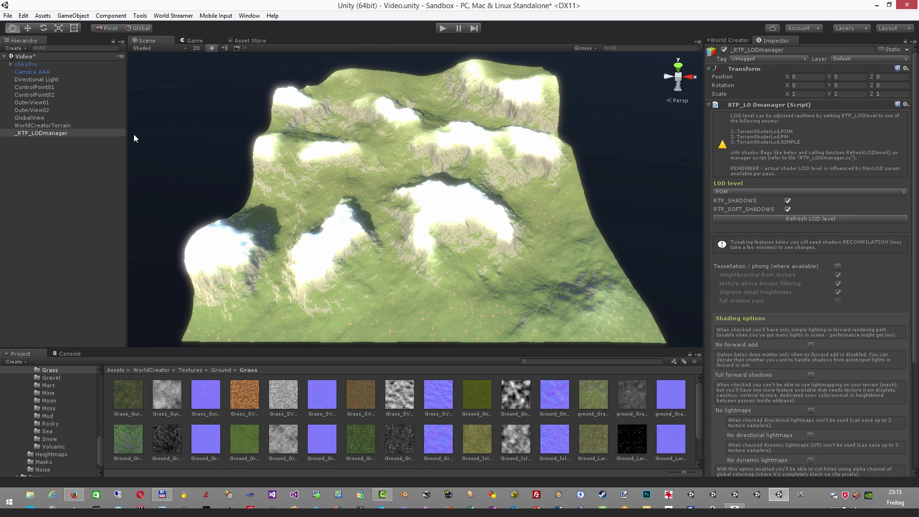
pyautogui.click(102, 126)
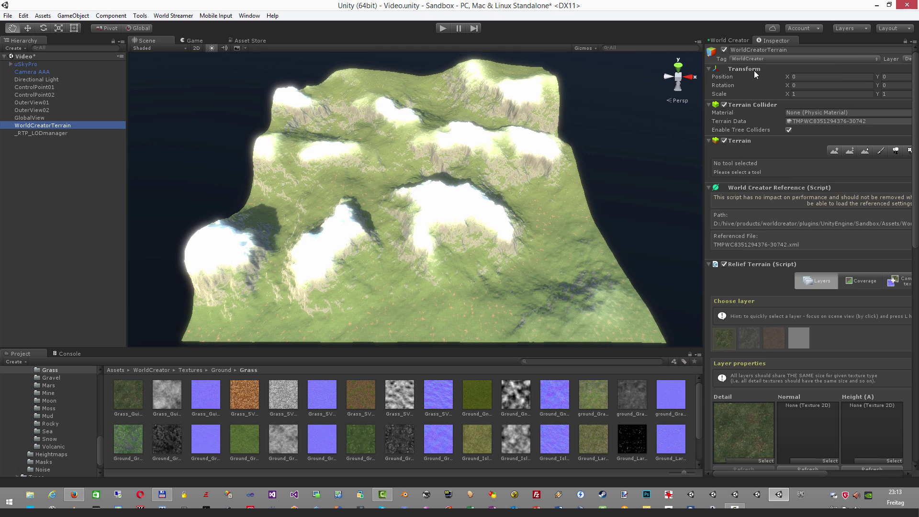
pyautogui.moveTo(705, 280); pyautogui.dragTo(555, 276)
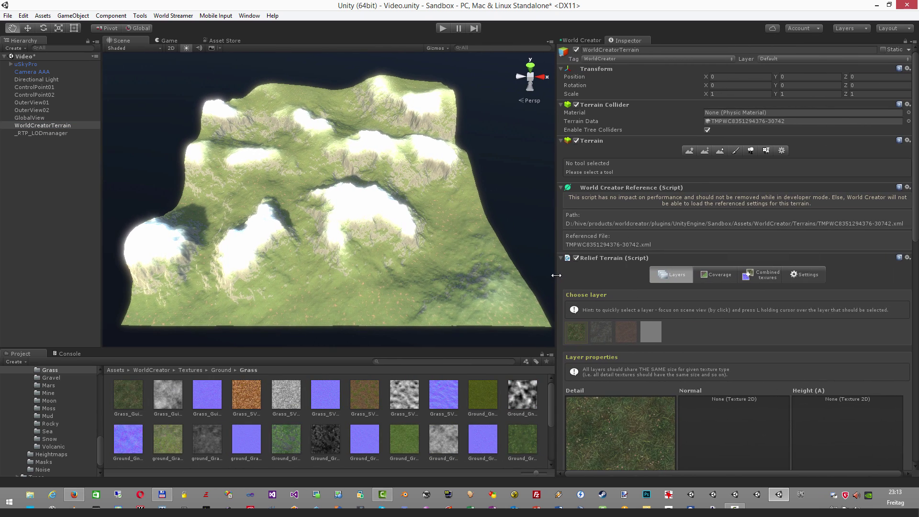
# - Step through the four Relief Terrain layers, returning to the grass layer's detail texture
pyautogui.click(602, 335)
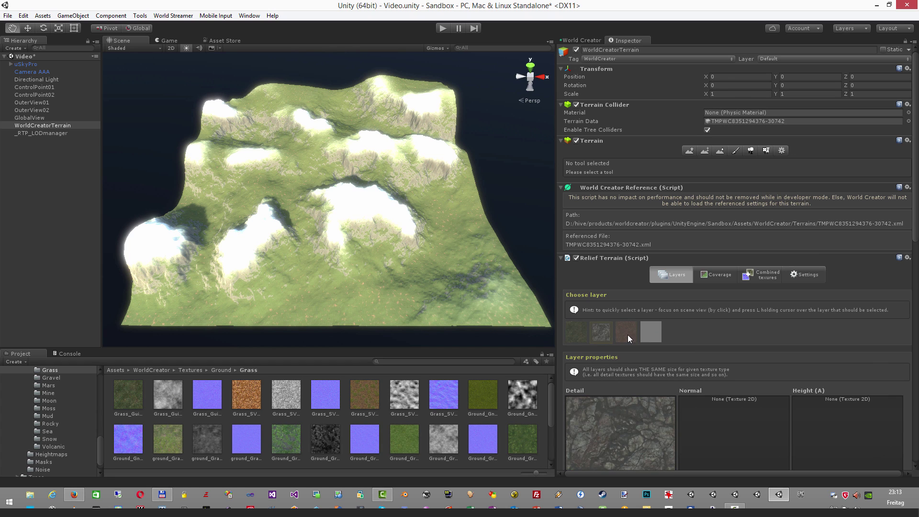
pyautogui.click(627, 334)
pyautogui.click(653, 335)
pyautogui.click(626, 333)
pyautogui.click(578, 333)
pyautogui.scroll(-5, 672, 332)
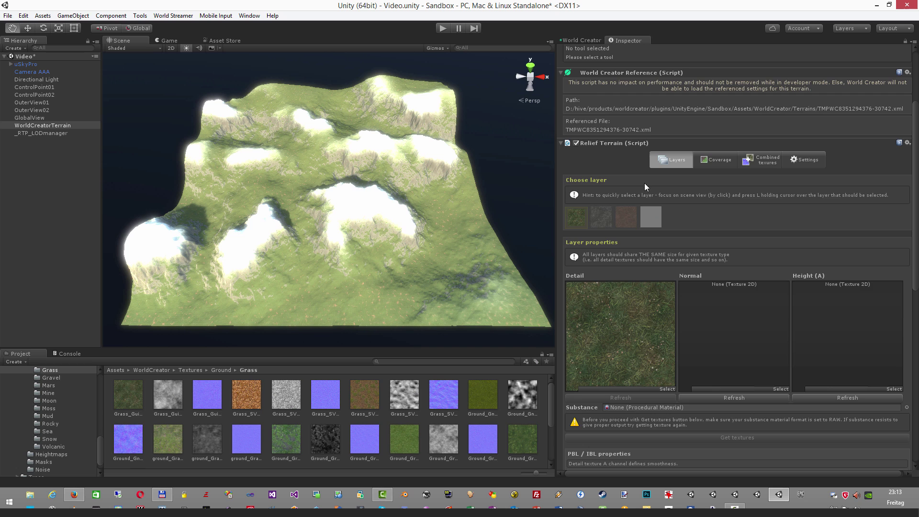
# - Return to the World Creator window, scroll to the top and show its Texturing tab
pyautogui.click(576, 39)
pyautogui.scroll(10, 677, 245)
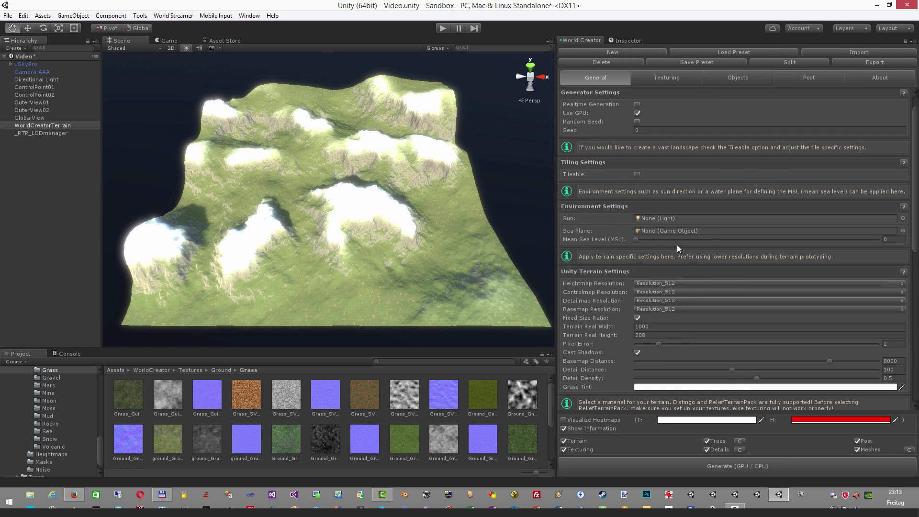
pyautogui.click(660, 81)
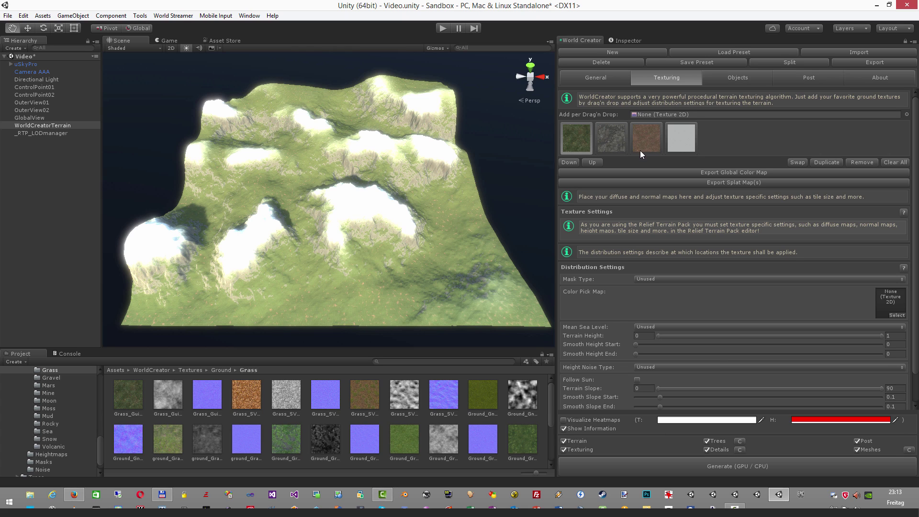
# - Drag two grass textures from the Project browser onto the grass layer's Detail slot
pyautogui.click(624, 41)
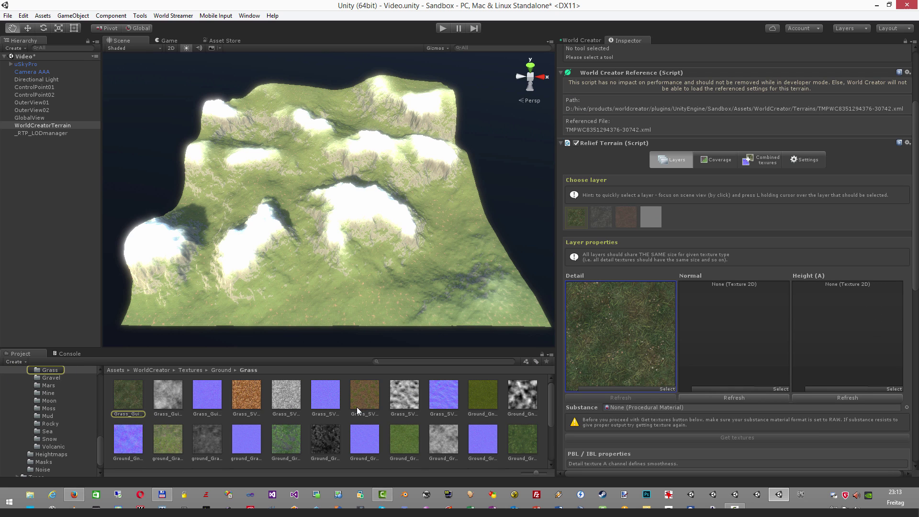
pyautogui.click(289, 442)
pyautogui.moveTo(288, 443); pyautogui.dragTo(587, 344)
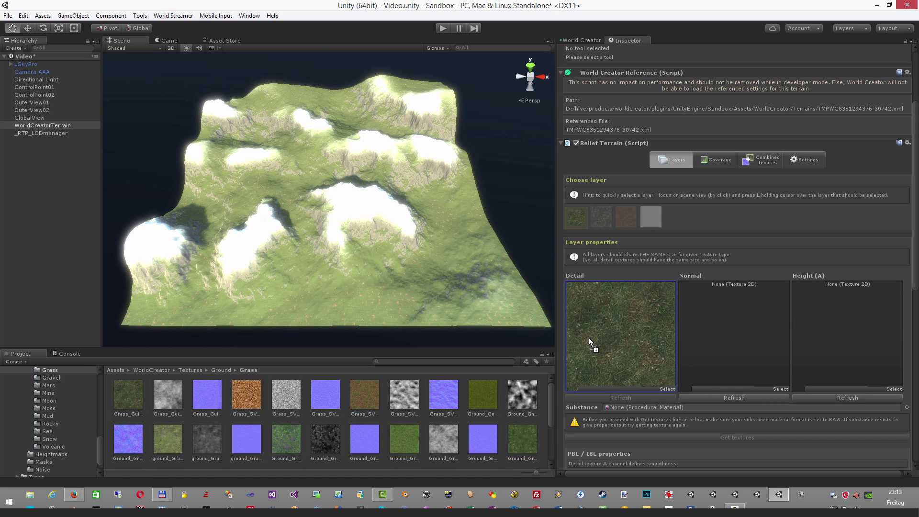
pyautogui.click(413, 440)
pyautogui.moveTo(413, 440); pyautogui.dragTo(602, 354)
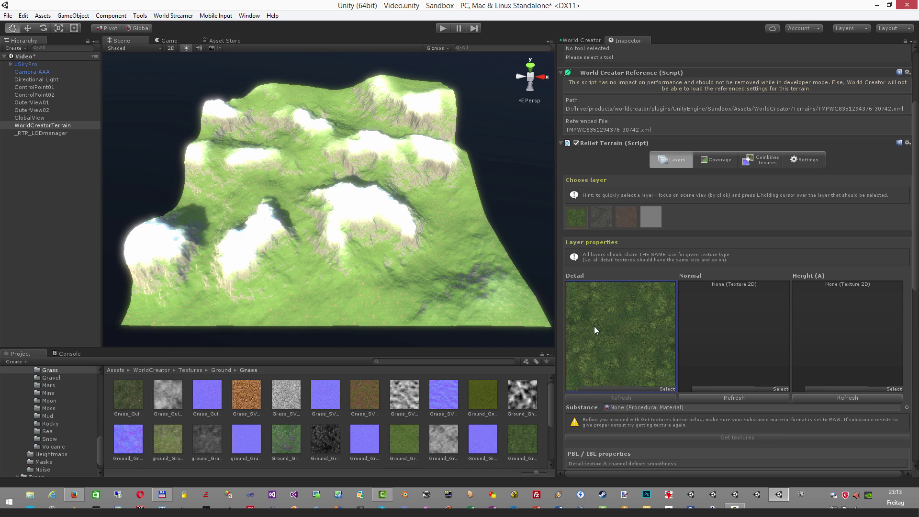
# - Regenerate the terrain in World Creator, then drop a darker grass texture onto the Detail slot
pyautogui.click(582, 41)
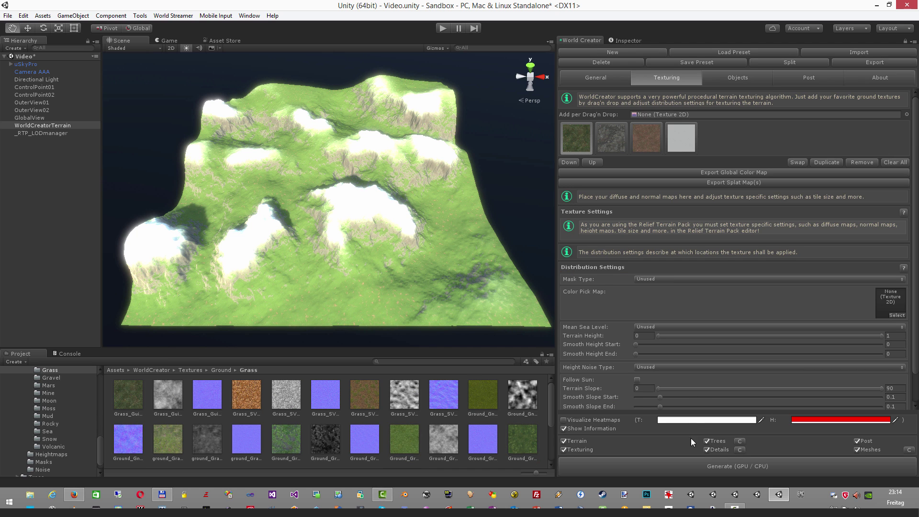
pyautogui.click(690, 466)
pyautogui.click(623, 42)
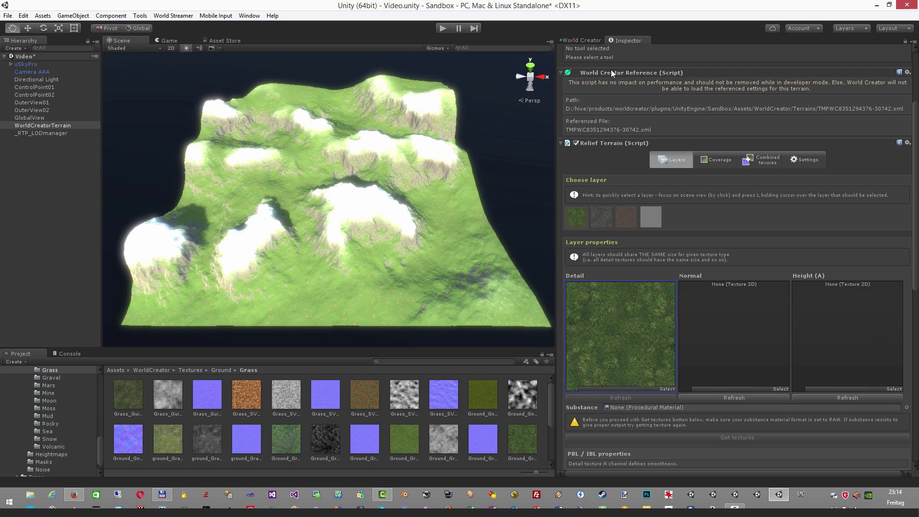
pyautogui.click(582, 41)
pyautogui.click(625, 41)
pyautogui.moveTo(136, 397); pyautogui.dragTo(615, 366)
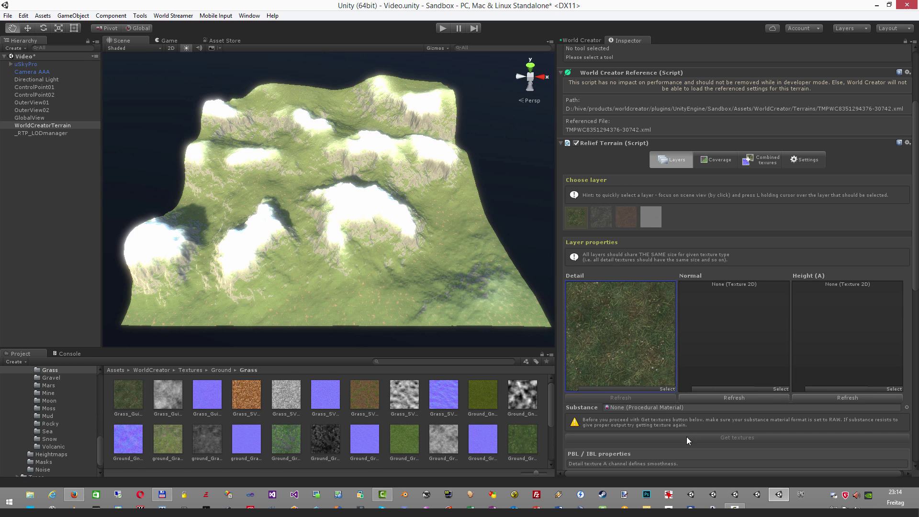
# - Regenerate the terrain, enable Visualize Heatmaps and lower the Mask Threshold to 0.4727
pyautogui.click(595, 41)
pyautogui.click(713, 467)
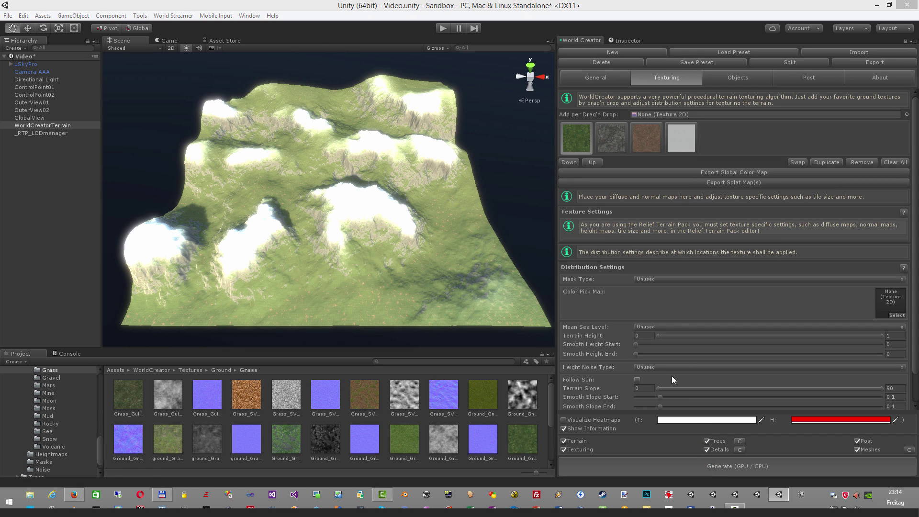
pyautogui.click(607, 139)
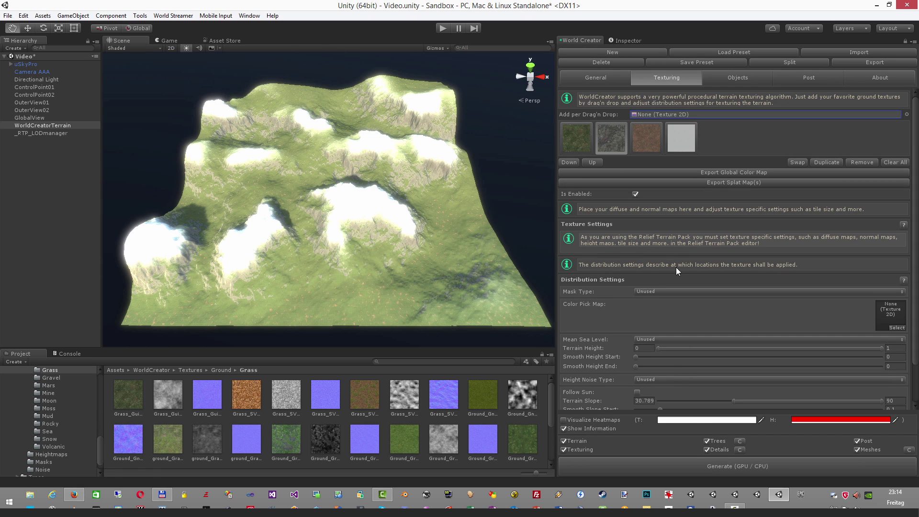
pyautogui.click(578, 139)
pyautogui.scroll(-5, 702, 271)
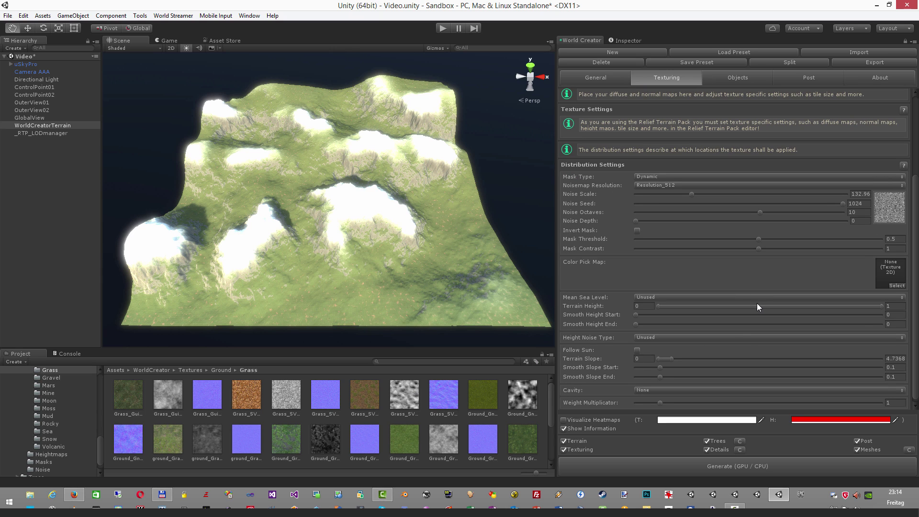
pyautogui.click(565, 420)
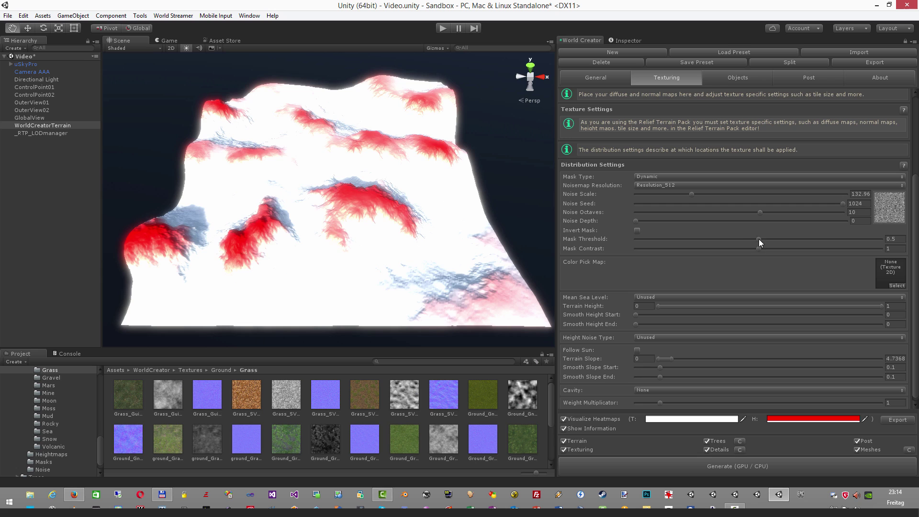
pyautogui.moveTo(759, 240); pyautogui.dragTo(752, 240)
# - Raise the white texture's Cavity Steps to 7 and regenerate the terrain
pyautogui.scroll(5, 753, 241)
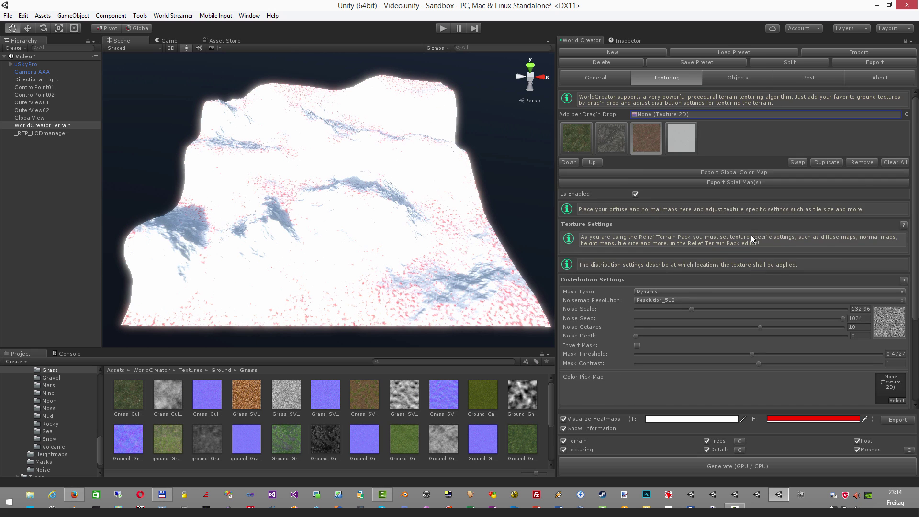
pyautogui.click(685, 142)
pyautogui.scroll(-3, 720, 318)
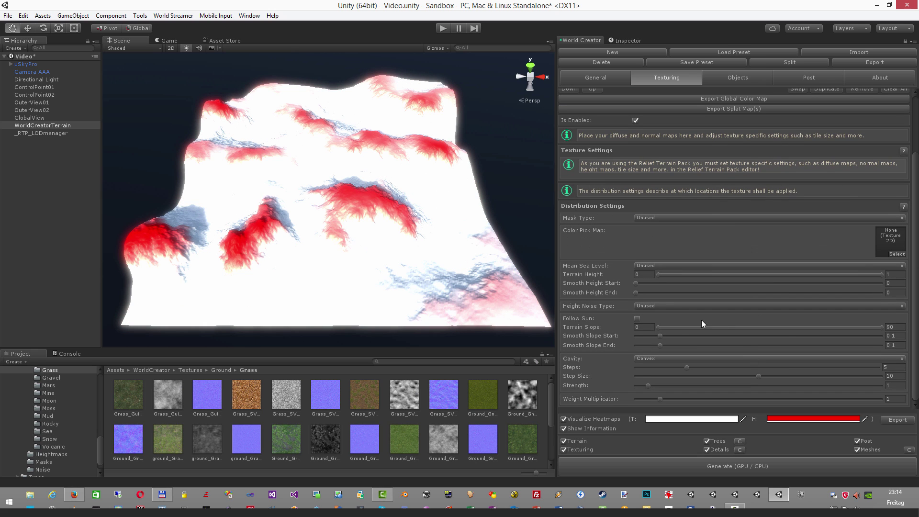
pyautogui.scroll(3, 694, 240)
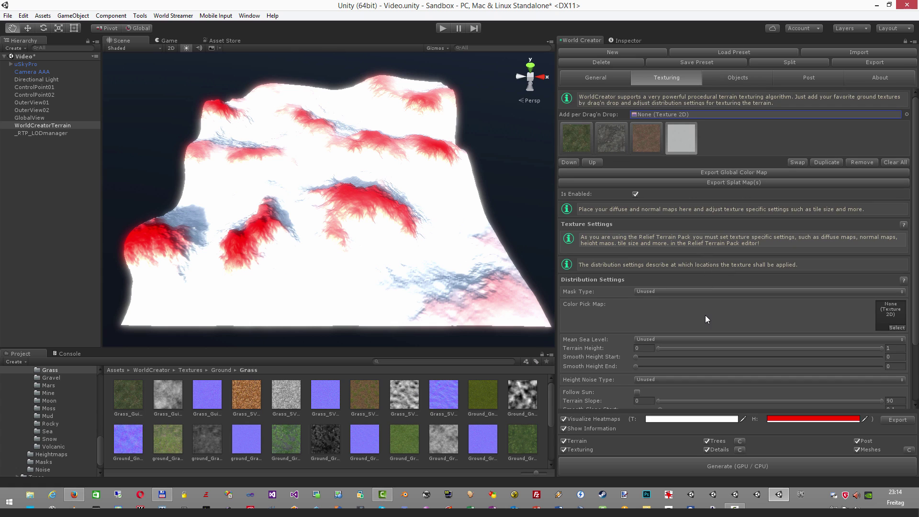
pyautogui.scroll(-3, 699, 319)
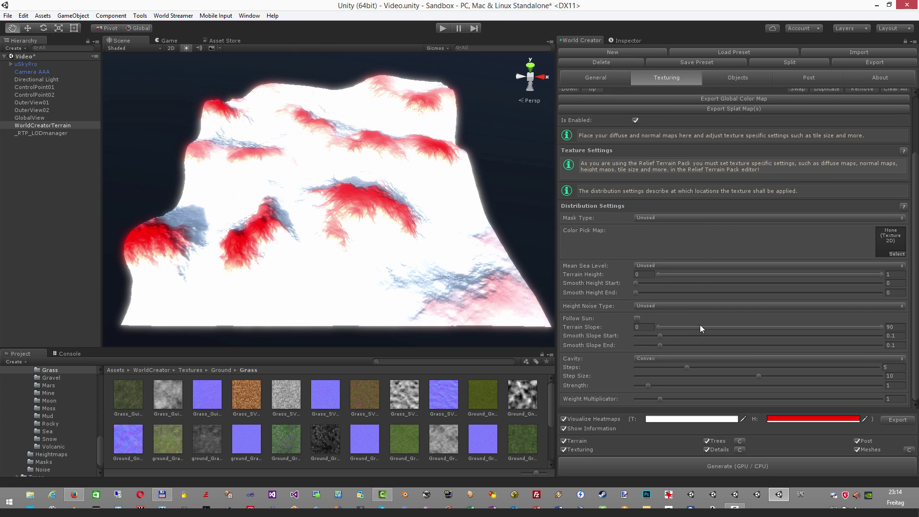
pyautogui.moveTo(687, 367); pyautogui.dragTo(789, 383)
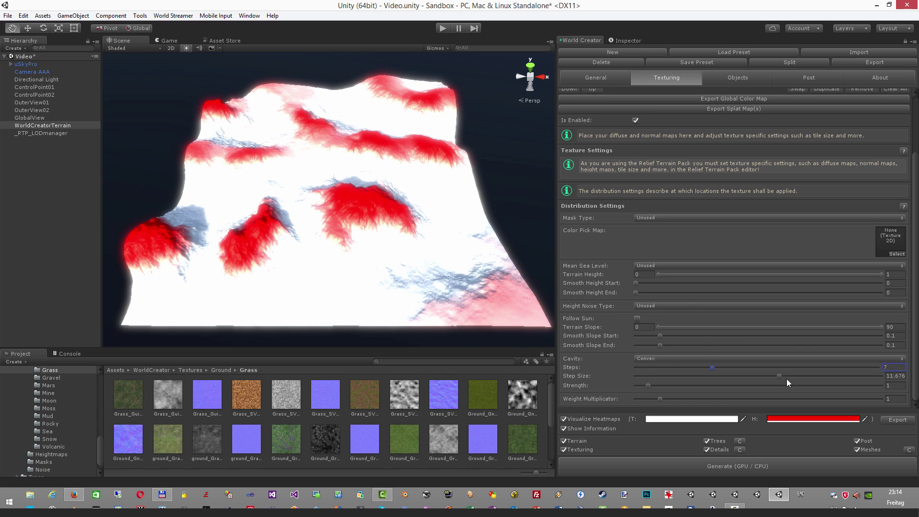
pyautogui.click(746, 467)
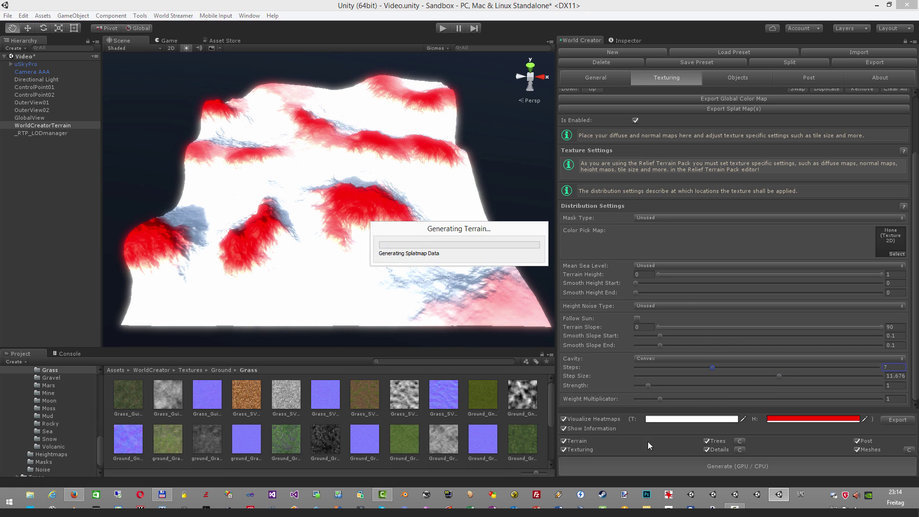
# - Turn off Visualize Heatmaps and show the Relief Terrain (Script) component in the Inspector
pyautogui.click(564, 419)
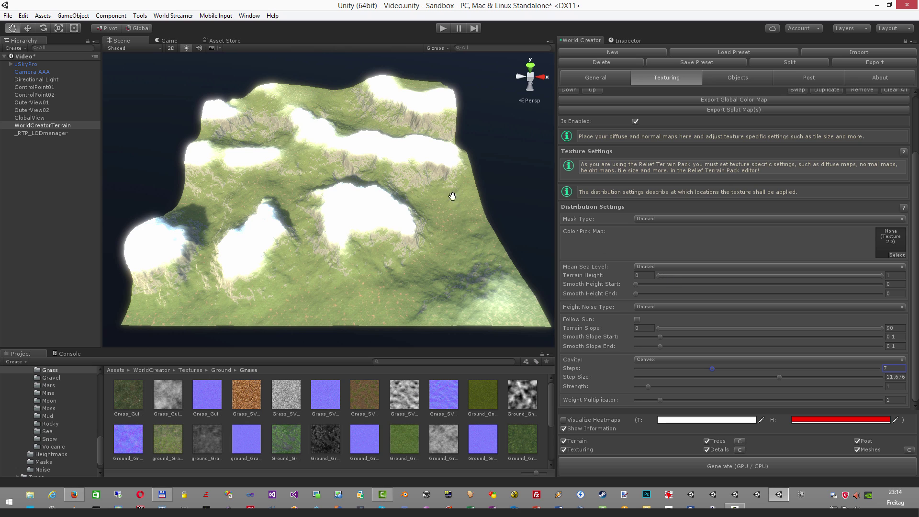
pyautogui.click(627, 41)
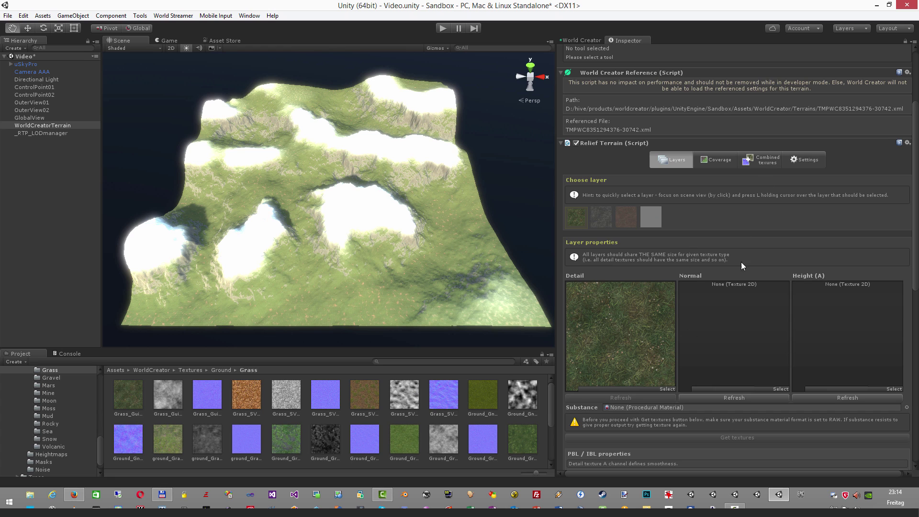
# - In Relief Terrain Settings > Main, set Tile Size X and Y to 20
pyautogui.click(797, 161)
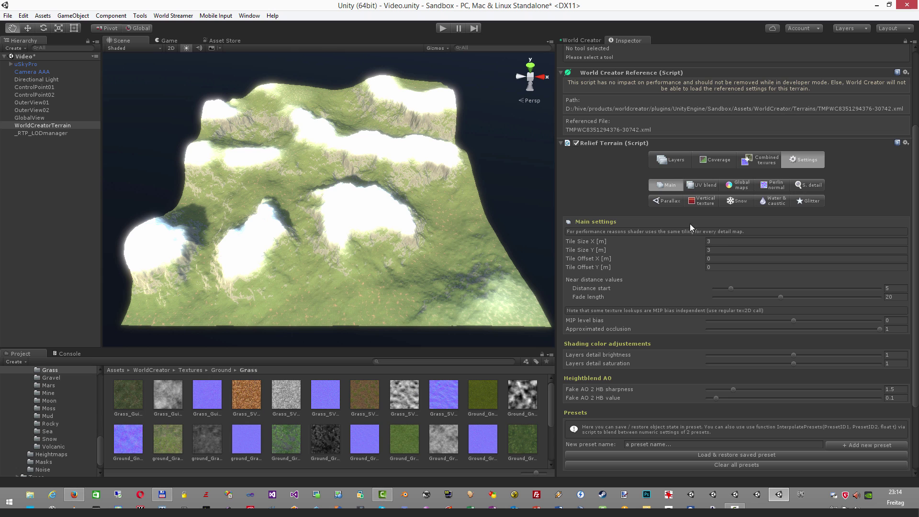
pyautogui.click(723, 242)
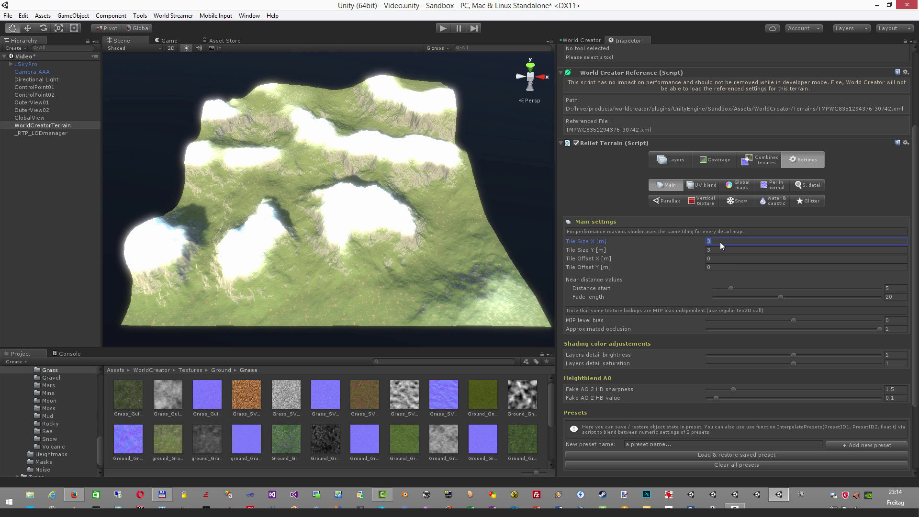
pyautogui.write('8')
pyautogui.click(727, 251)
pyautogui.write('8')
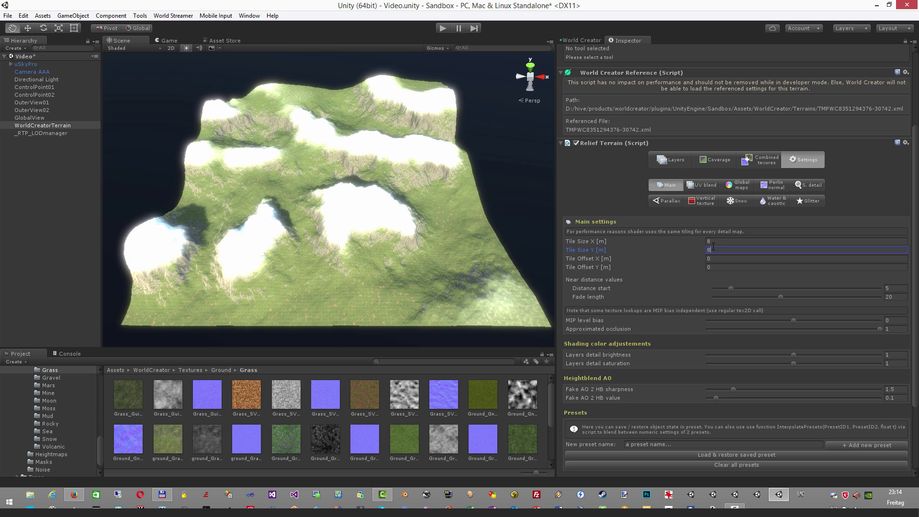
pyautogui.click(709, 242)
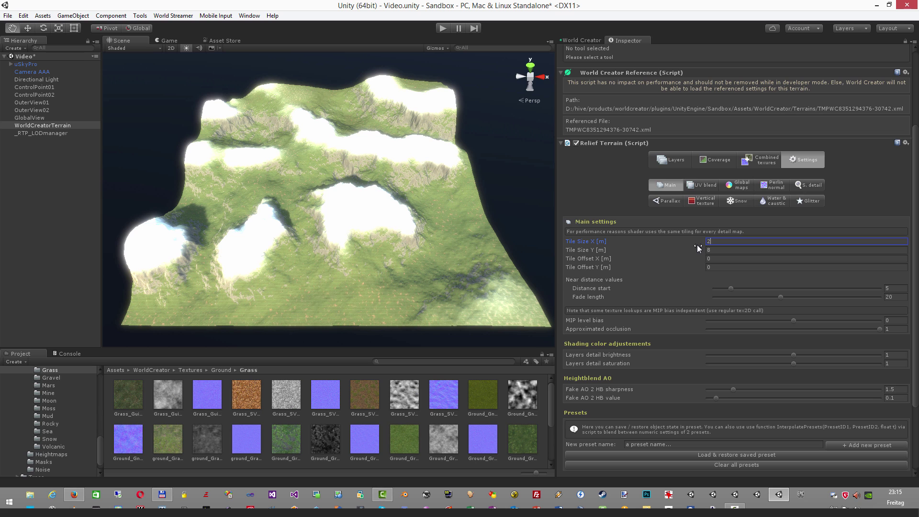
pyautogui.write('20')
pyautogui.click(699, 249)
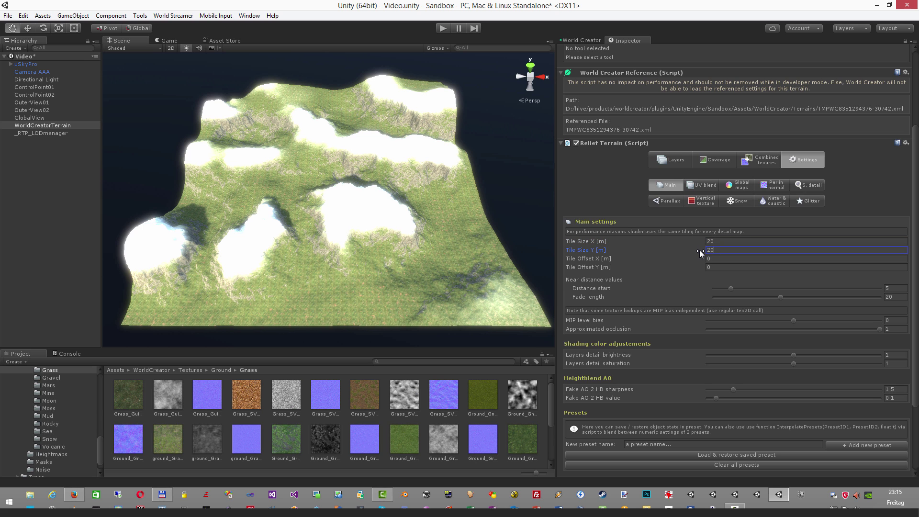
# - Check the Perlin normal settings, then return to Layers and World Creator's texturing page
pyautogui.click(767, 186)
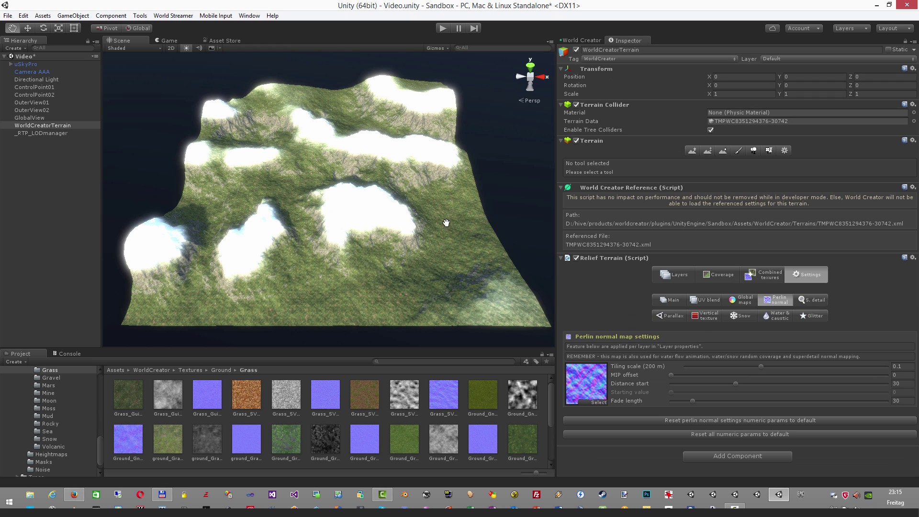
pyautogui.click(670, 300)
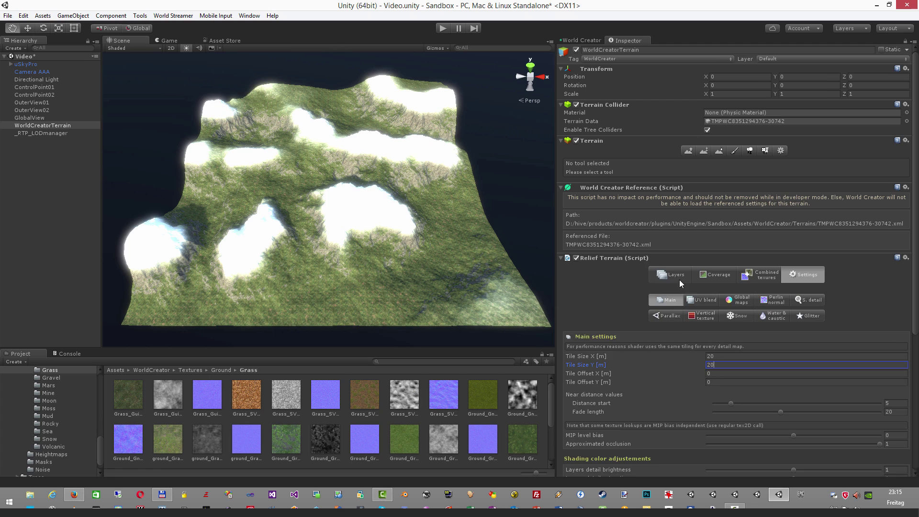
pyautogui.click(677, 278)
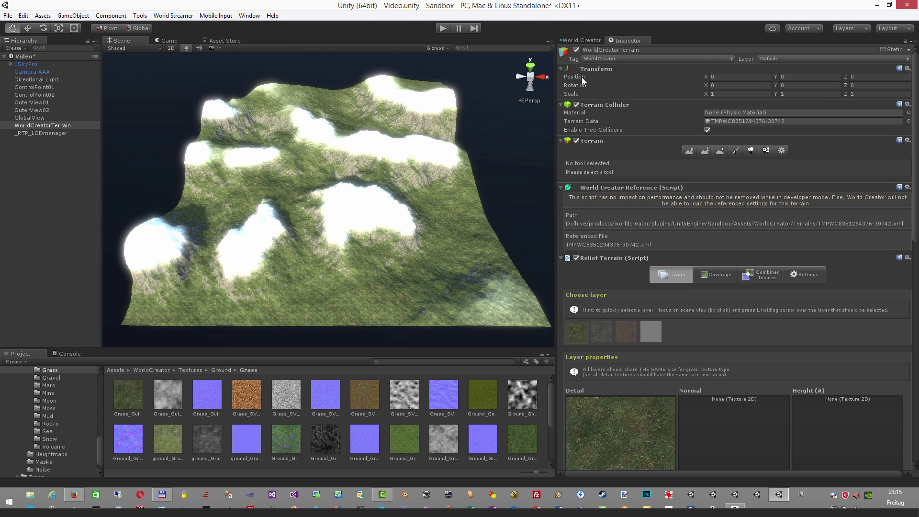
pyautogui.click(579, 41)
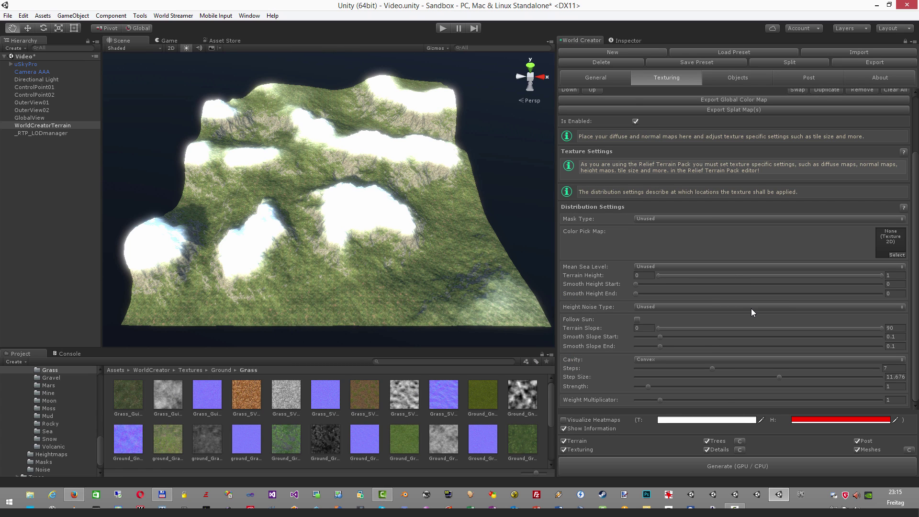
# - In World Creator's General Material Settings, choose BuiltInStandard and regenerate the terrain
pyautogui.scroll(3, 683, 243)
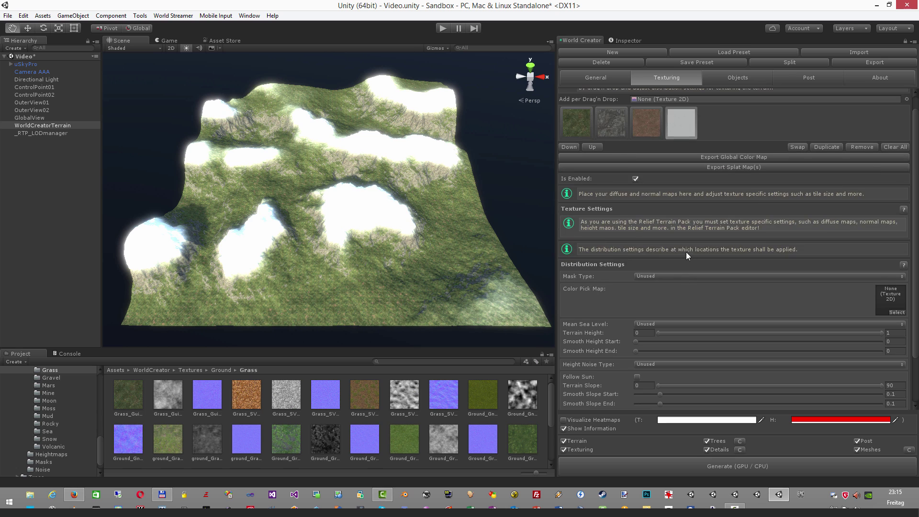
pyautogui.scroll(-3, 691, 260)
pyautogui.click(599, 78)
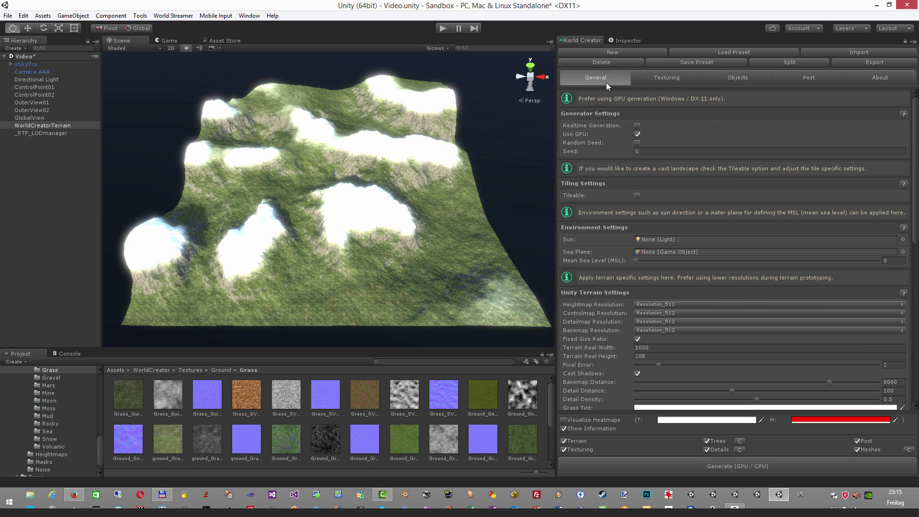
pyautogui.scroll(-9, 725, 308)
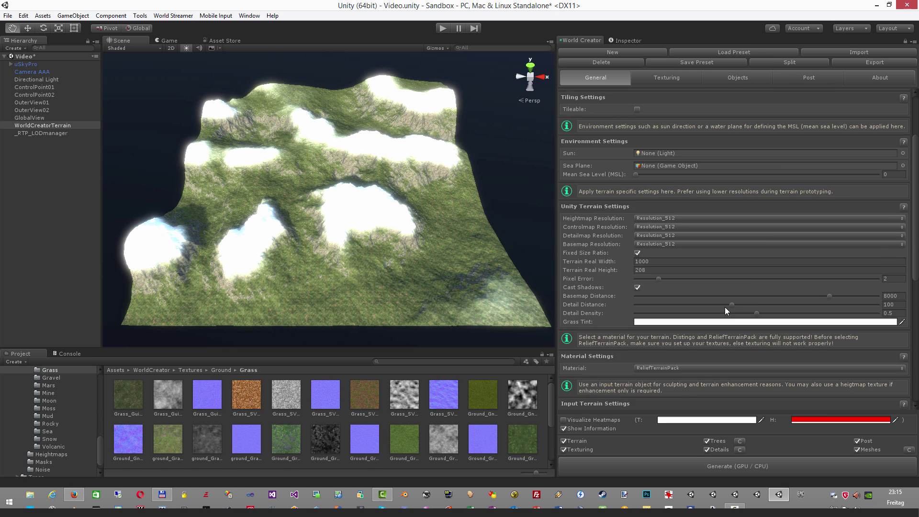
pyautogui.click(666, 282)
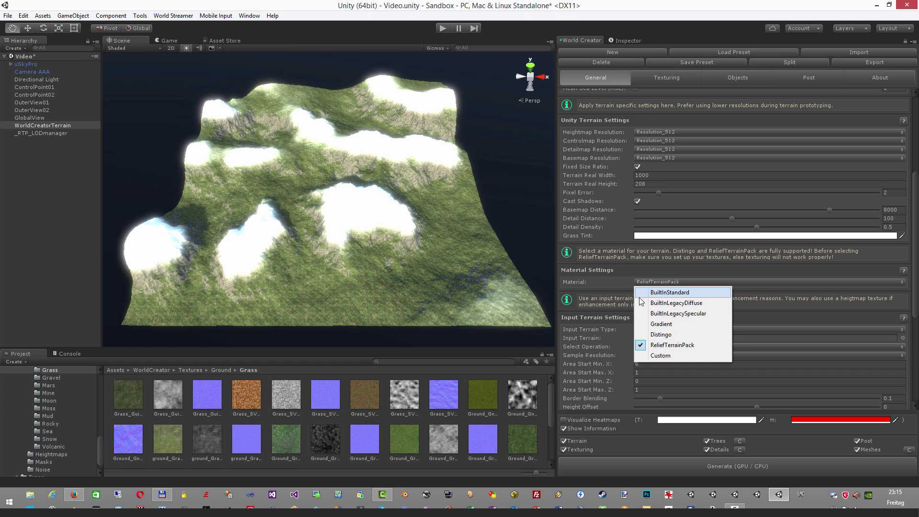
pyautogui.click(671, 293)
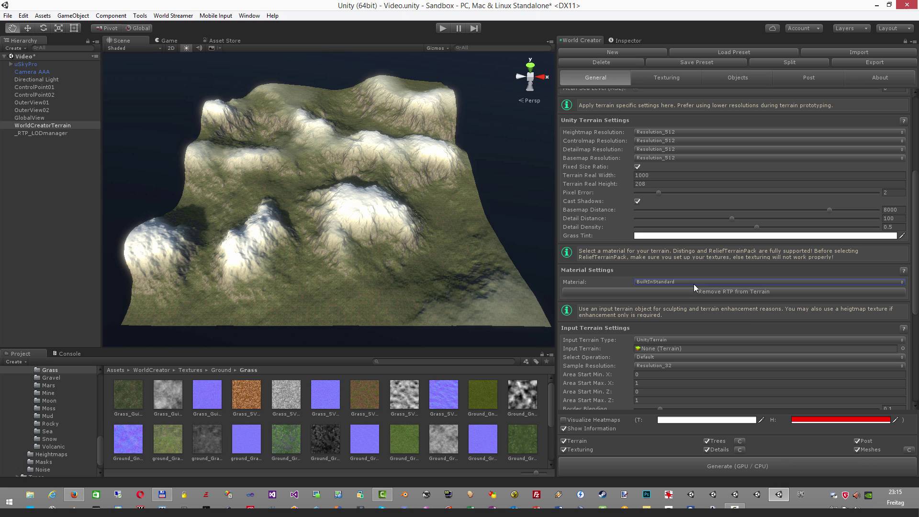
pyautogui.click(740, 467)
# - Check the grass texture's settings, then choose ReliefTerrainPack as the material again
pyautogui.click(668, 79)
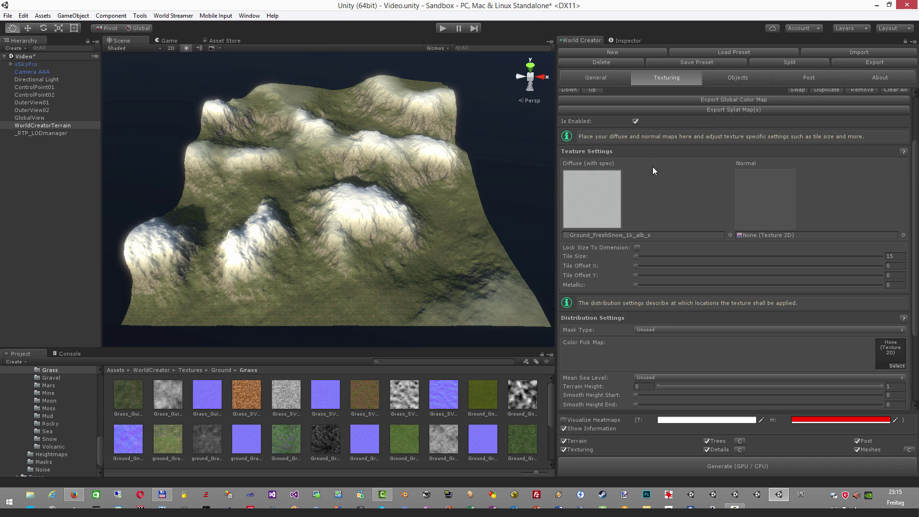
pyautogui.scroll(3, 669, 211)
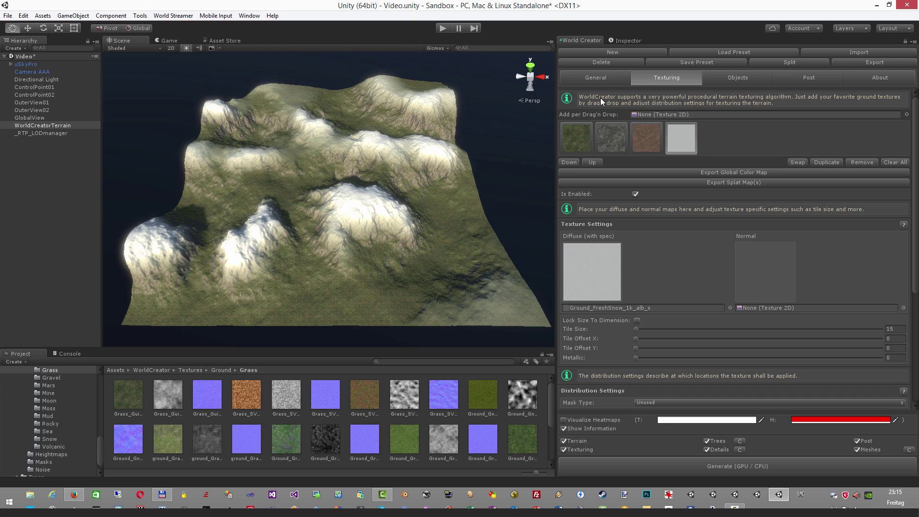
pyautogui.click(584, 141)
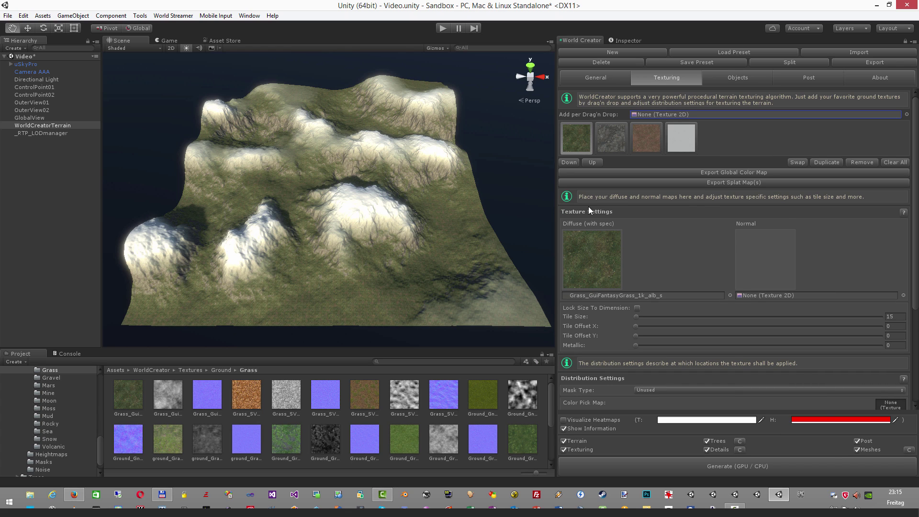
pyautogui.click(602, 79)
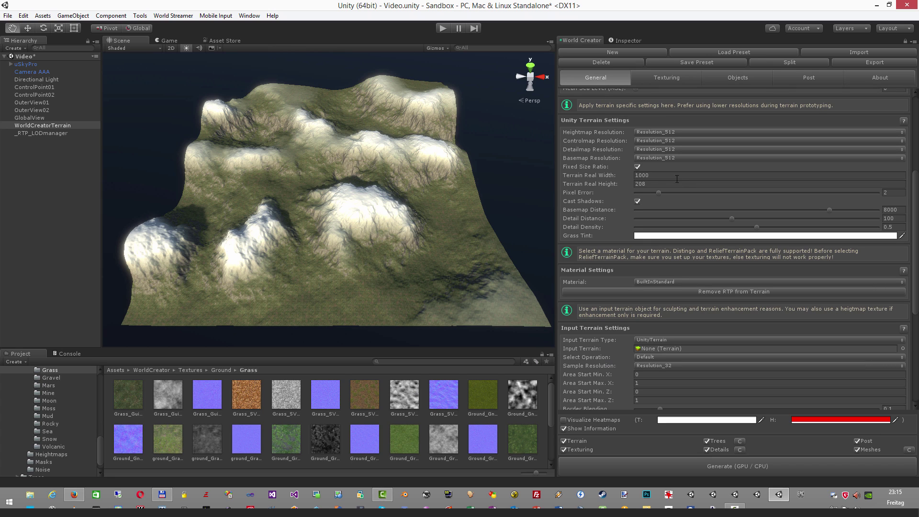
pyautogui.click(658, 282)
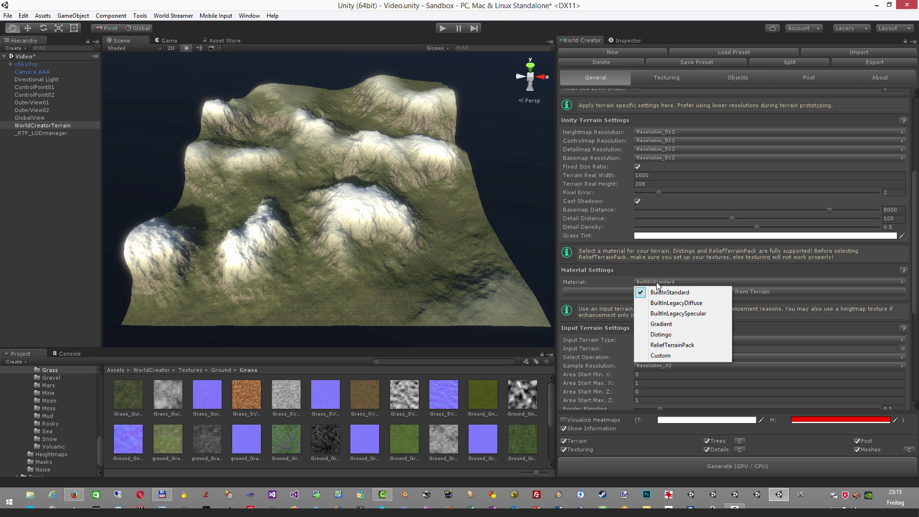
pyautogui.click(672, 345)
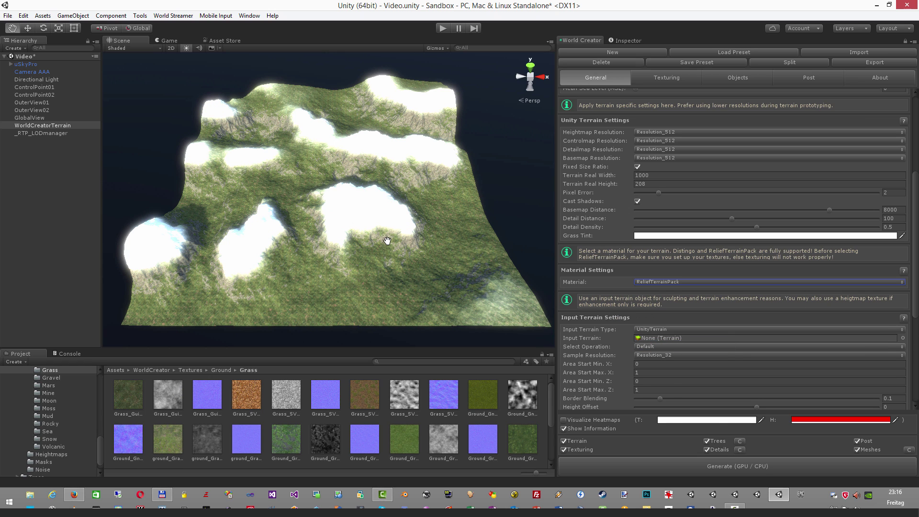
pyautogui.scroll(-3, 626, 357)
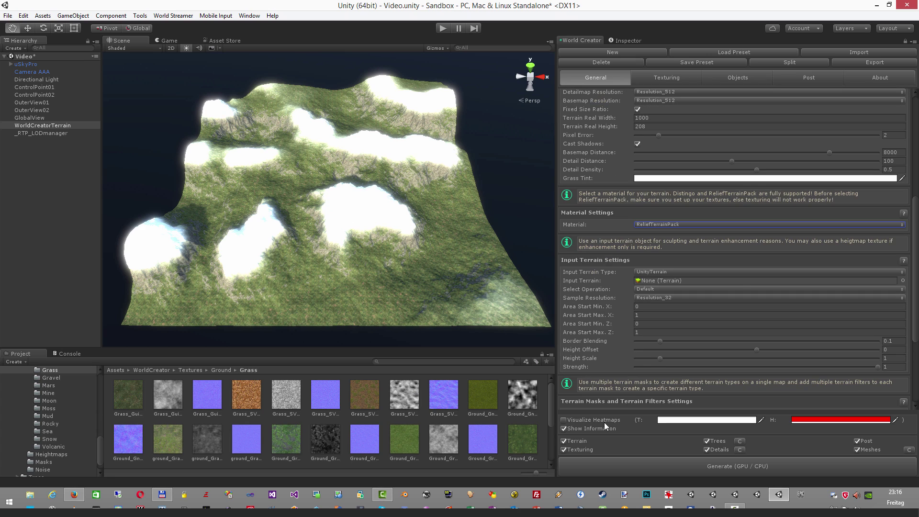
pyautogui.click(564, 450)
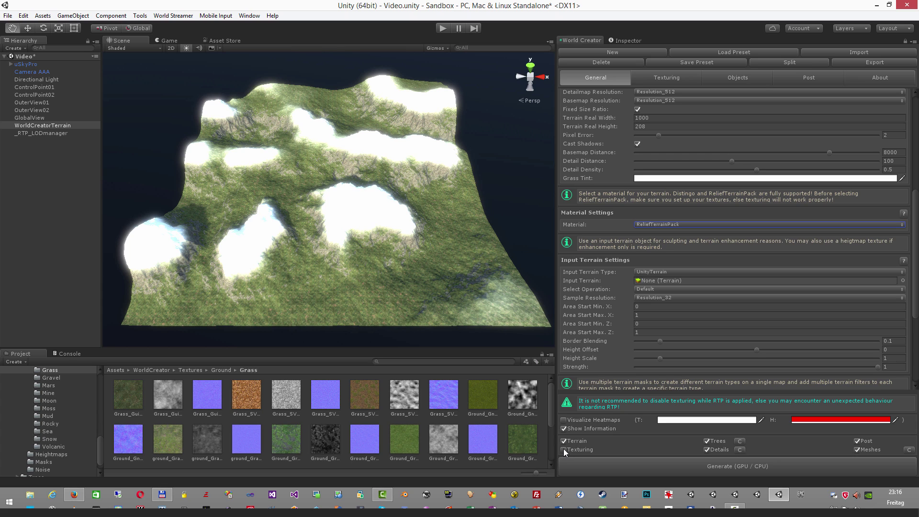
pyautogui.click(650, 468)
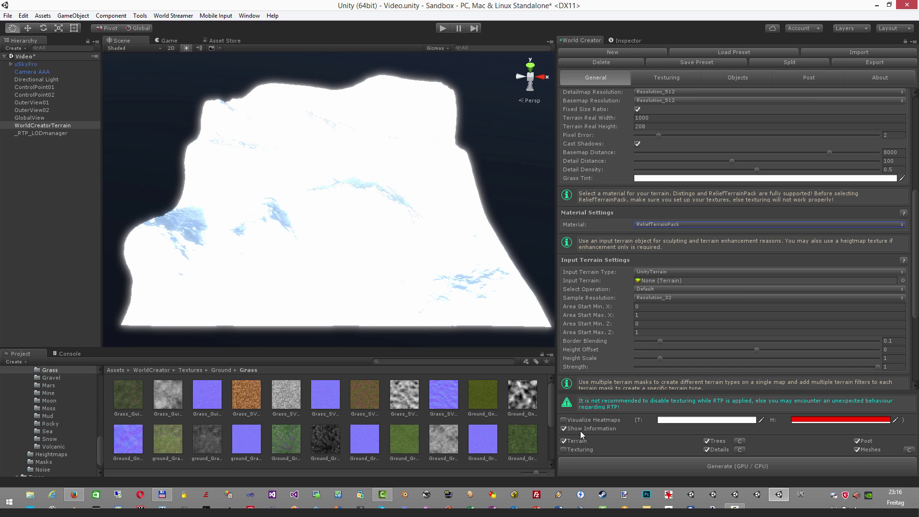
pyautogui.click(564, 450)
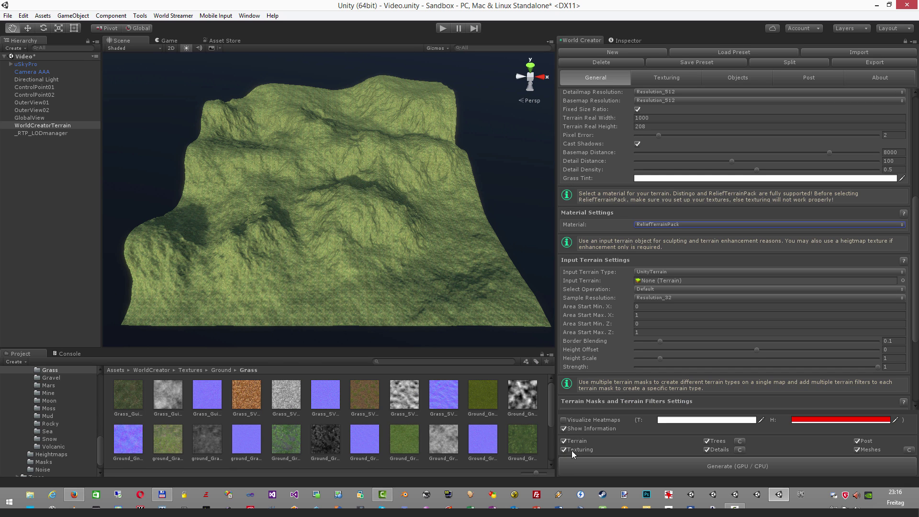
pyautogui.click(651, 465)
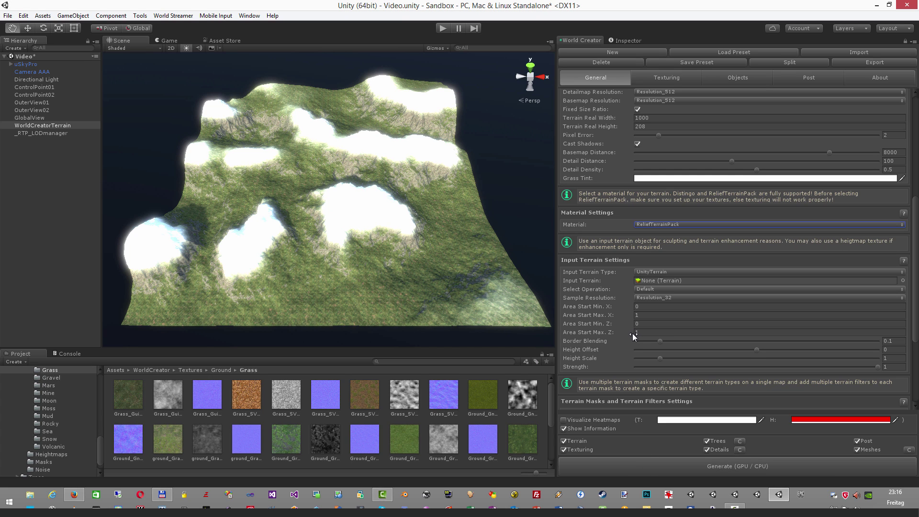
# - Run Refresh All from Relief Terrain's Settings in the Inspector, then return to World Creator's Texturing panel
pyautogui.scroll(10, 624, 335)
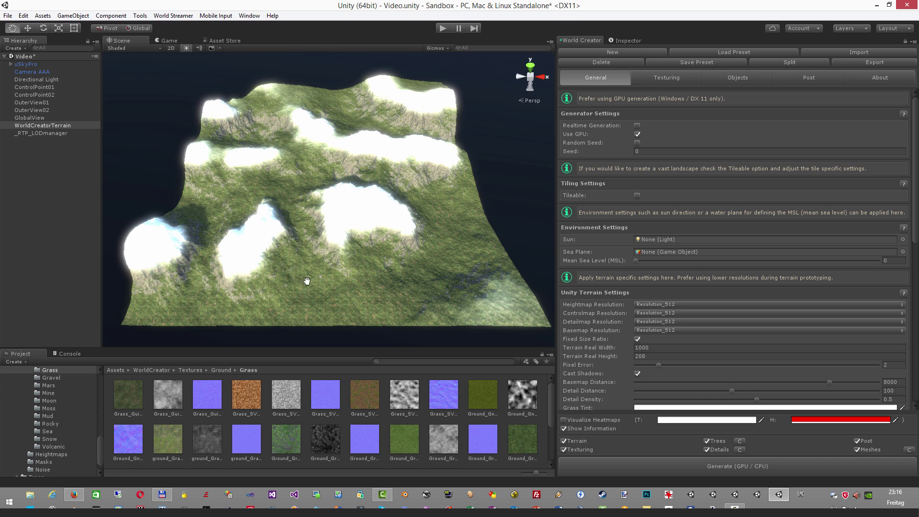
pyautogui.click(651, 81)
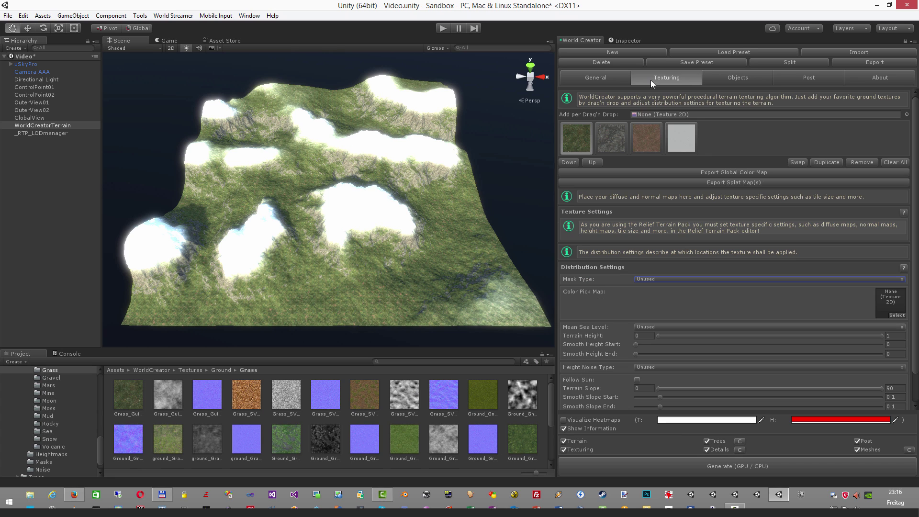
pyautogui.click(624, 41)
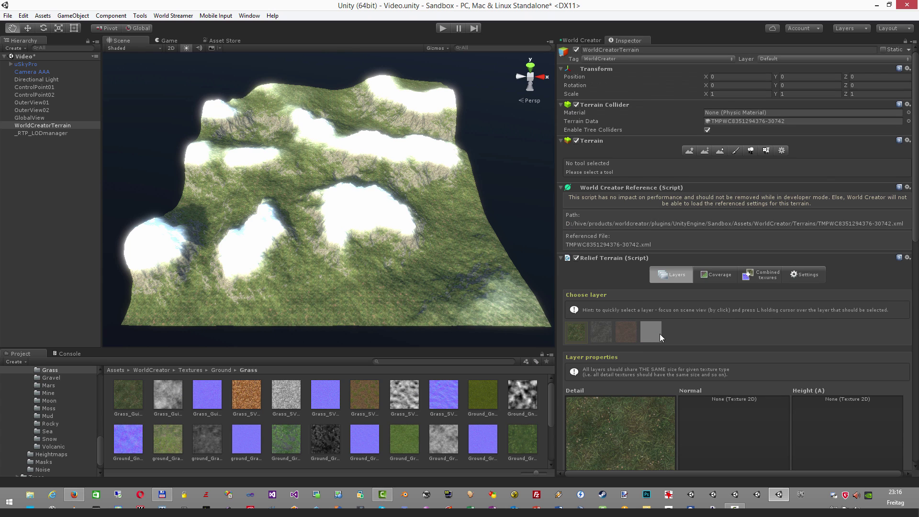
pyautogui.scroll(-6, 659, 334)
pyautogui.click(807, 217)
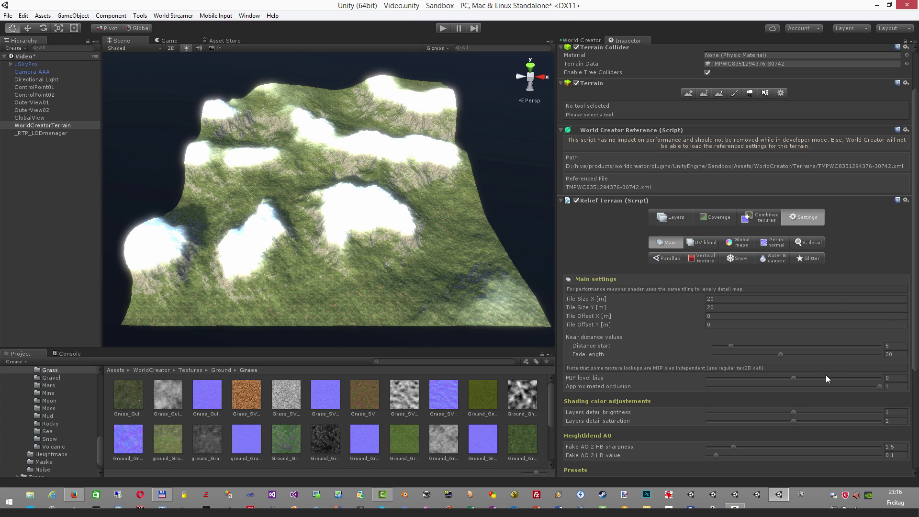
pyautogui.scroll(-10, 824, 375)
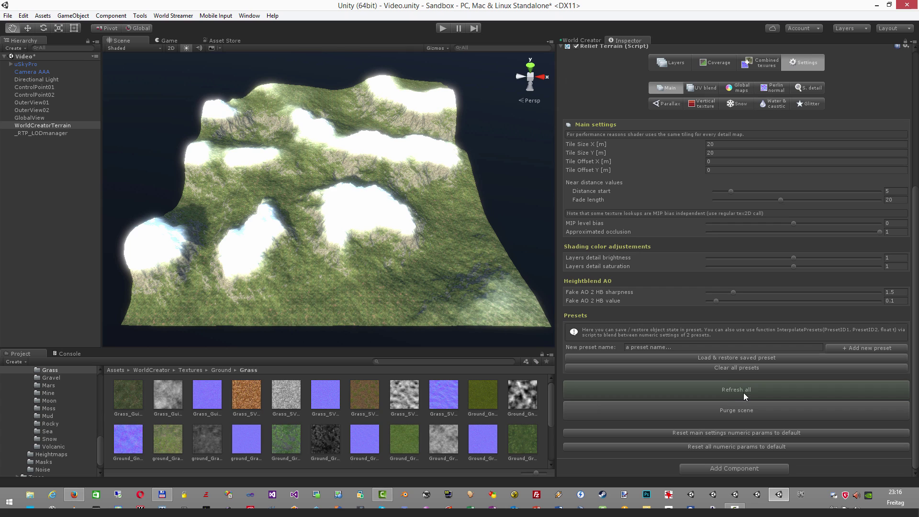
pyautogui.click(732, 392)
pyautogui.scroll(8, 639, 296)
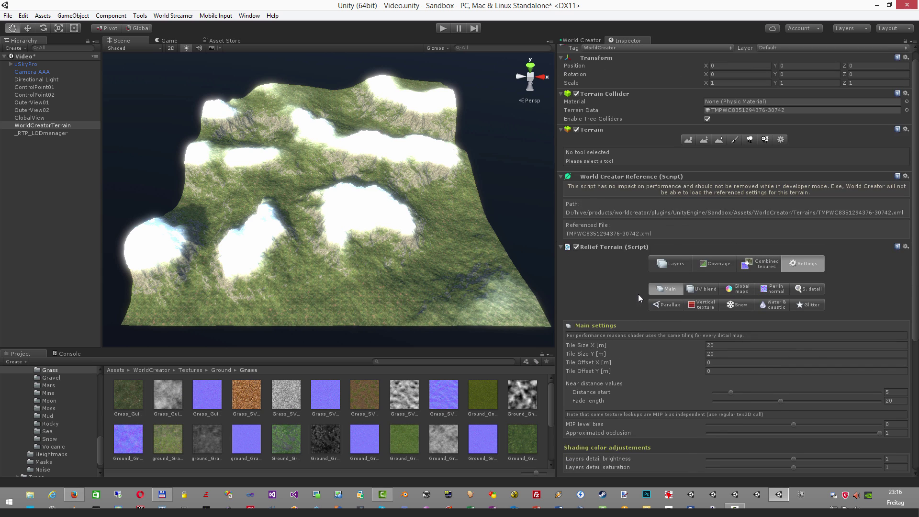
pyautogui.click(578, 41)
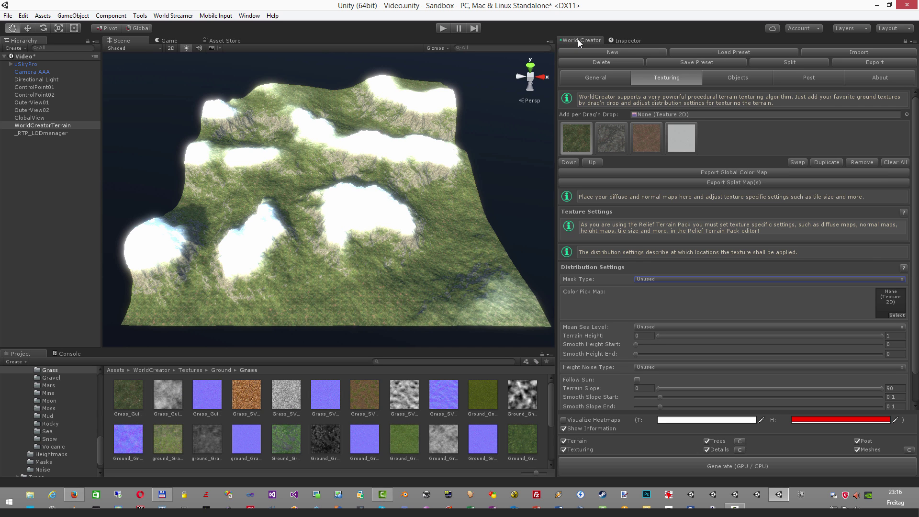